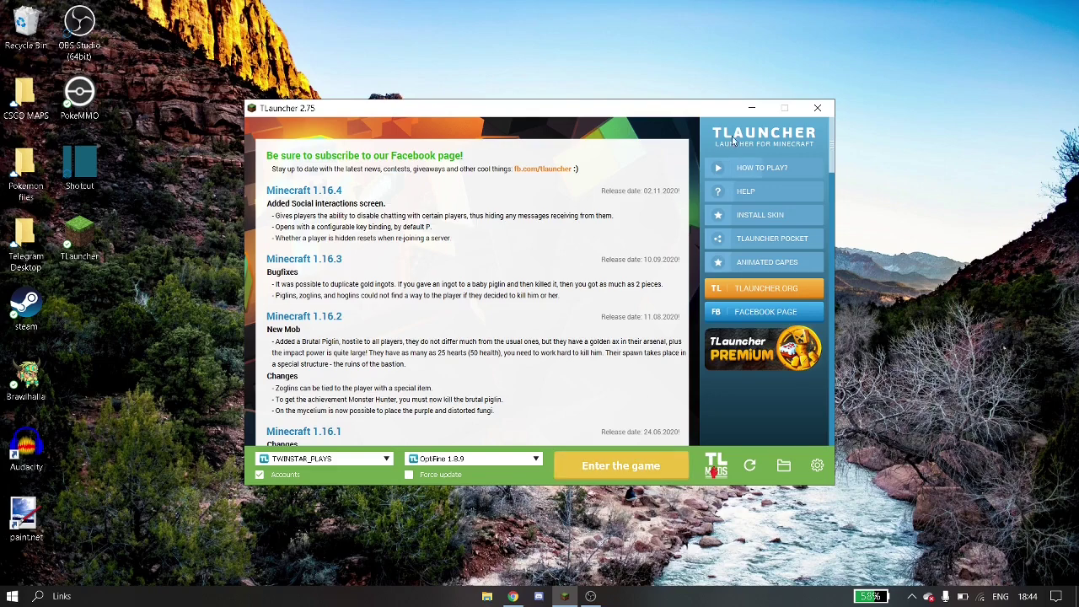
Minimize TLauncher and restore Chrome showing the tlauncher.org page.
left_click(752, 108)
left_click(512, 598)
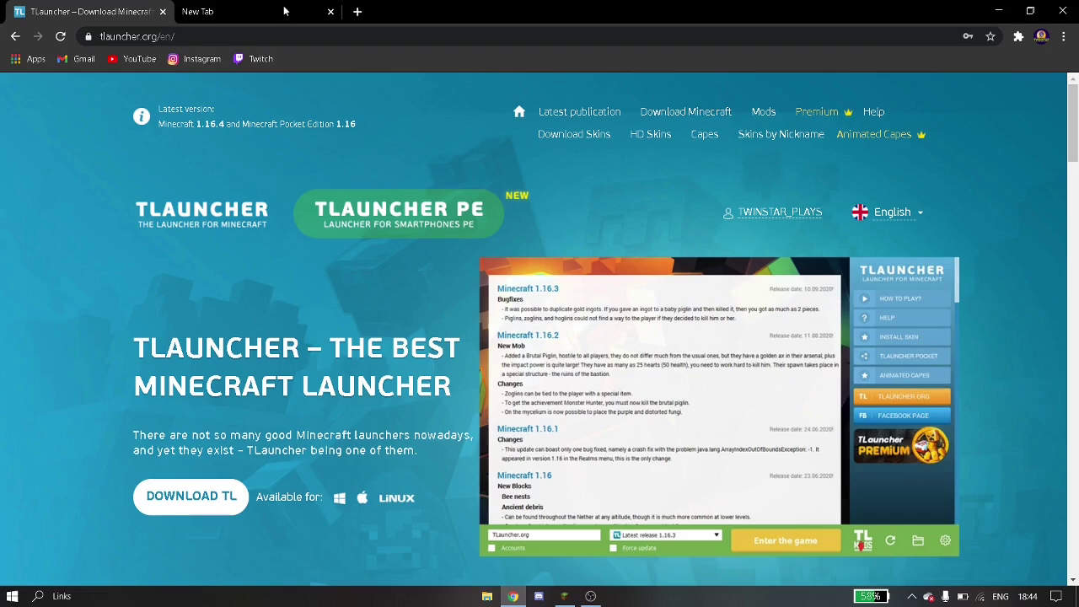
Jump to the open tlauncher.org tab via a 'tlaun' search, then close the empty New Tab.
left_click(285, 11)
left_click(112, 10)
left_click(285, 12)
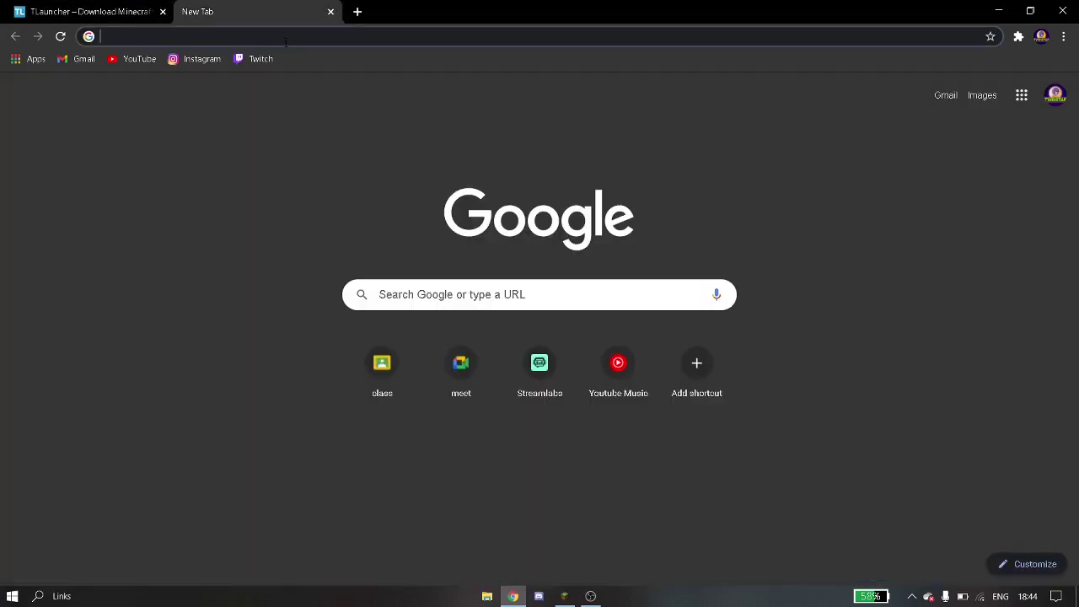
type("tlaun")
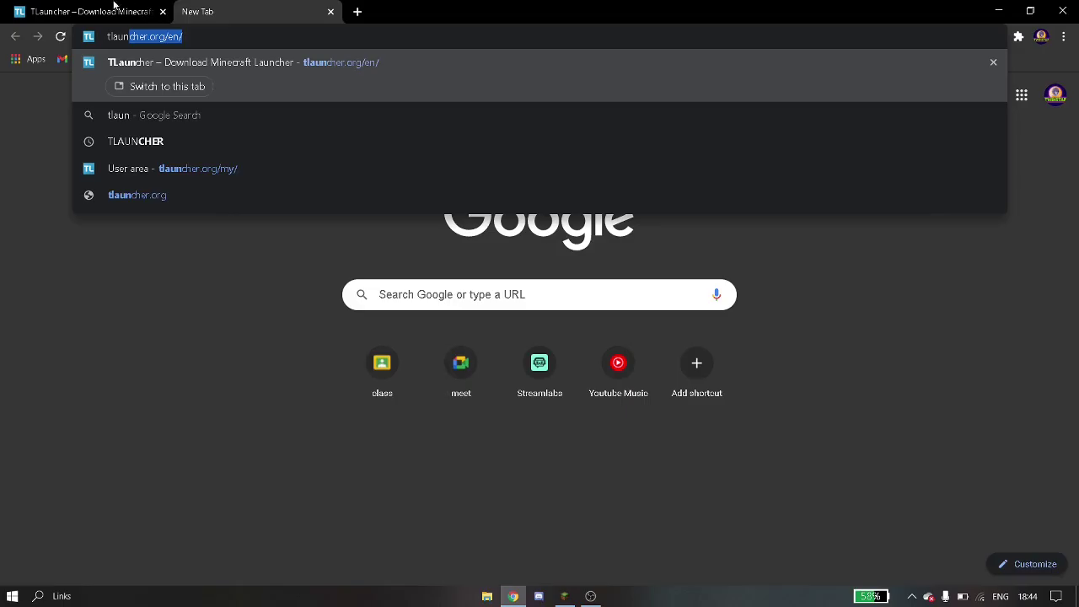
key("Return")
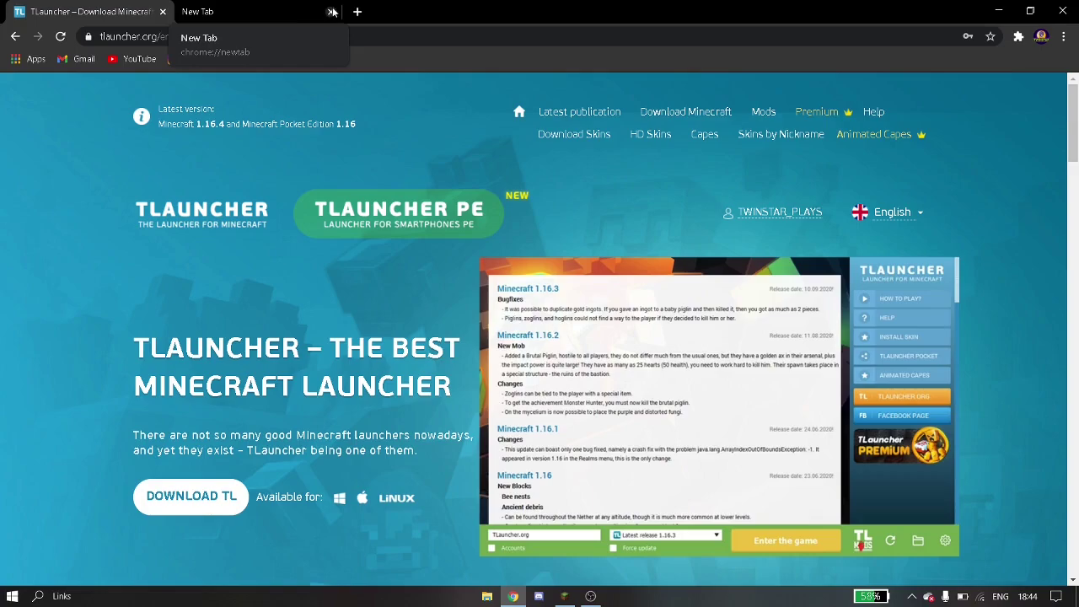
left_click(333, 12)
scroll(540, 337, "down", 5)
scroll(540, 337, "up", 5)
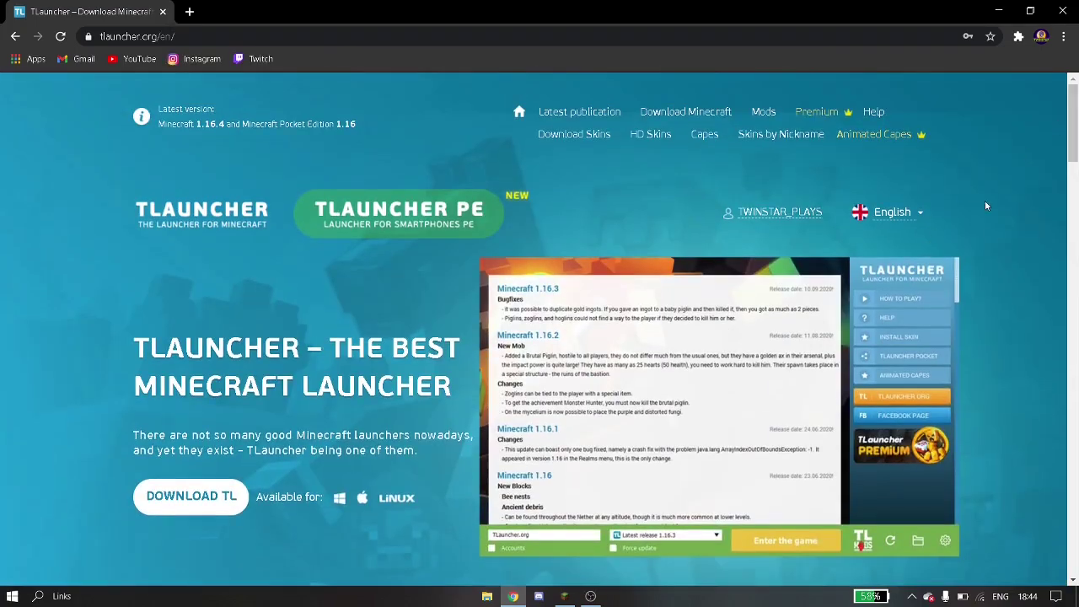
mouse_move(889, 213)
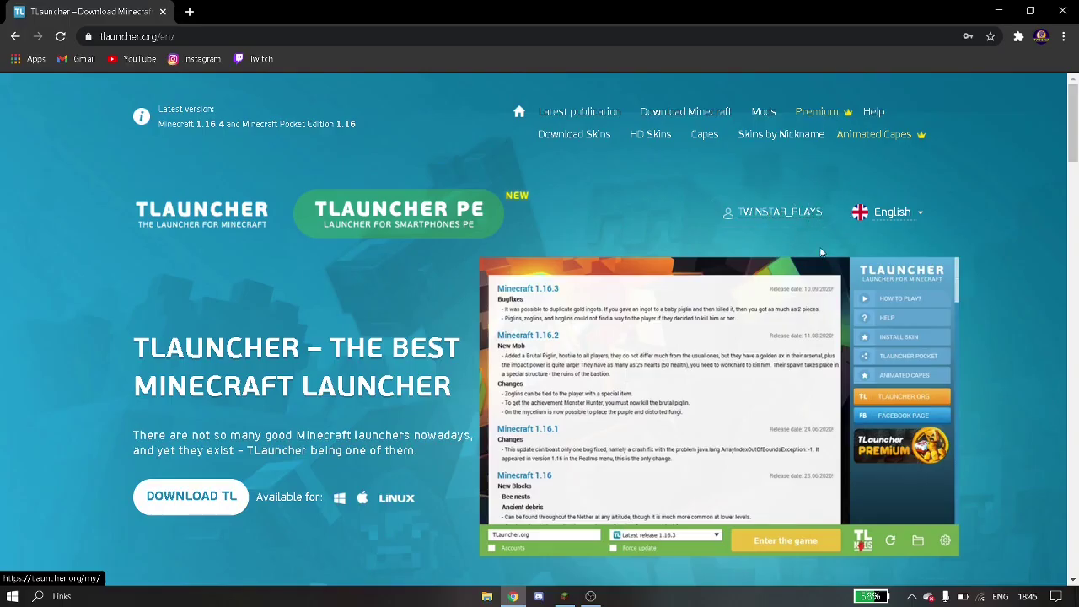
scroll(733, 279, "down", 3)
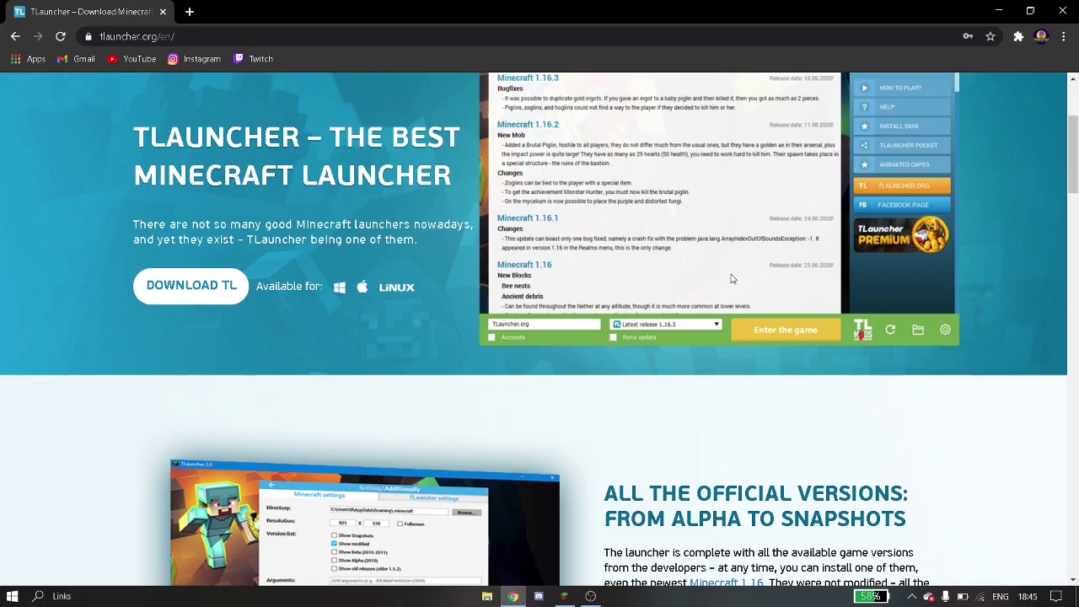
scroll(732, 279, "up", 3)
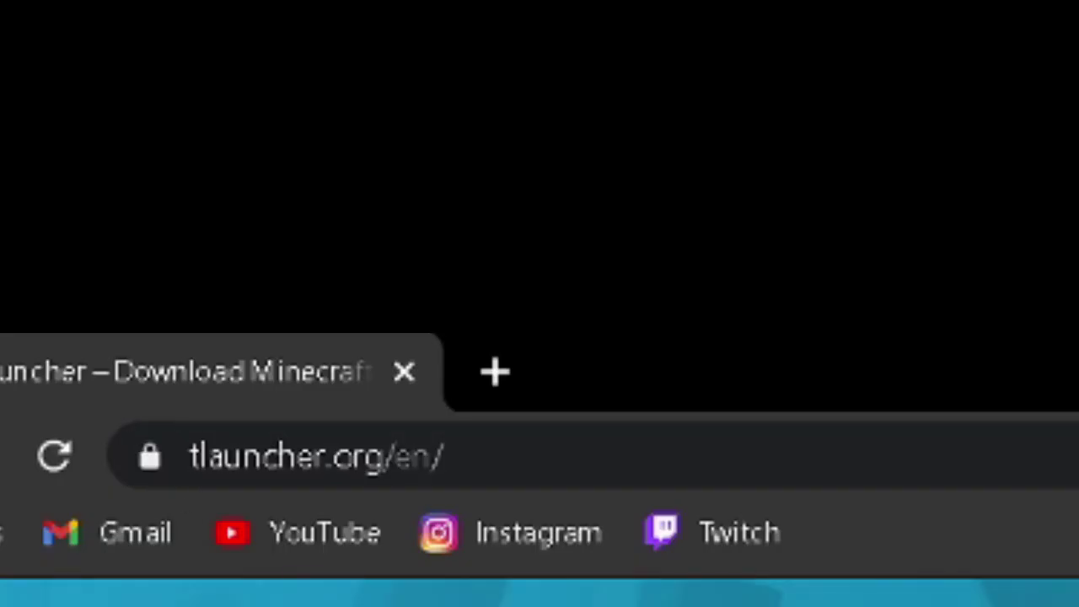
scroll(232, 297, "up", 2)
scroll(232, 297, "down", 2)
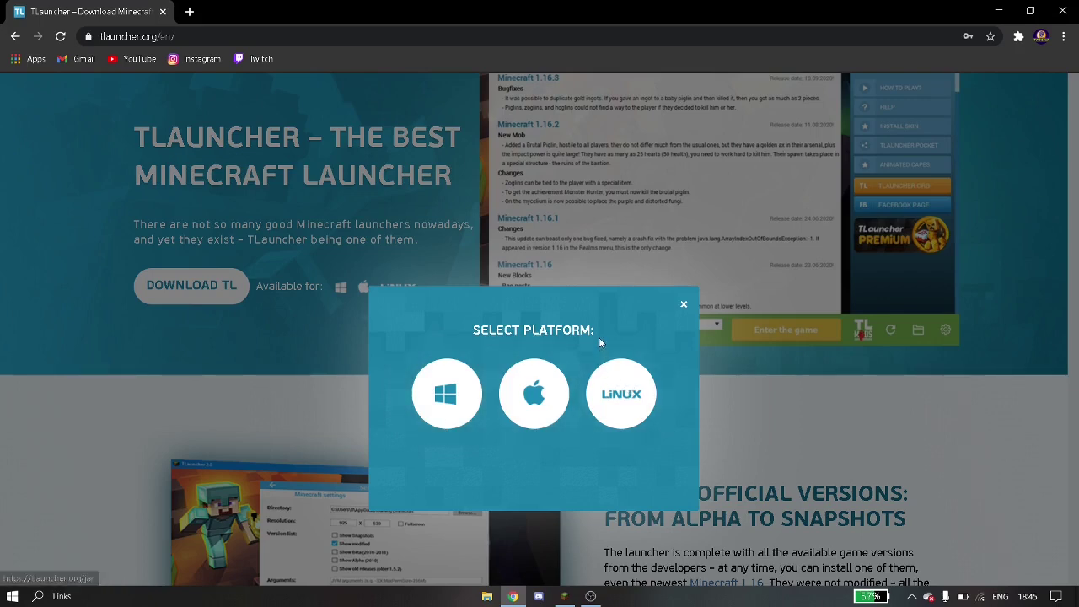
left_click(459, 383)
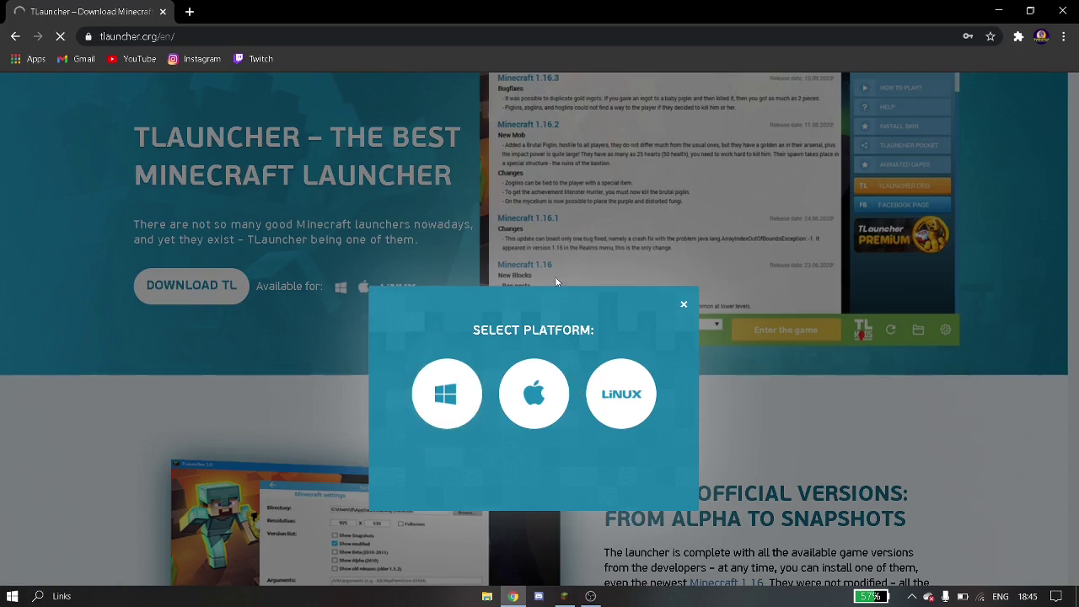
mouse_move(513, 596)
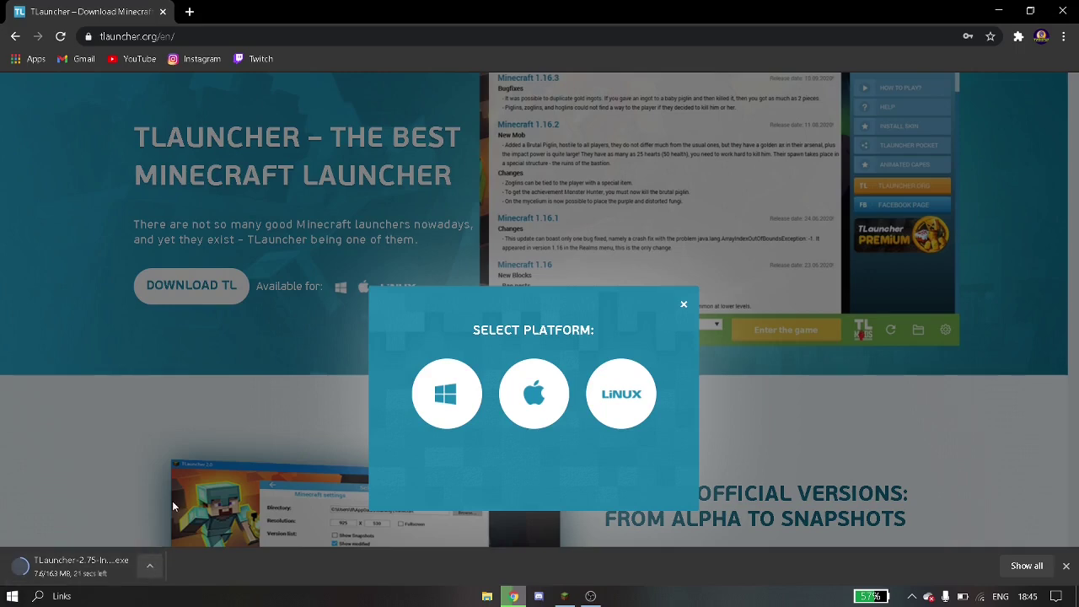
left_click(149, 566)
left_click(177, 540)
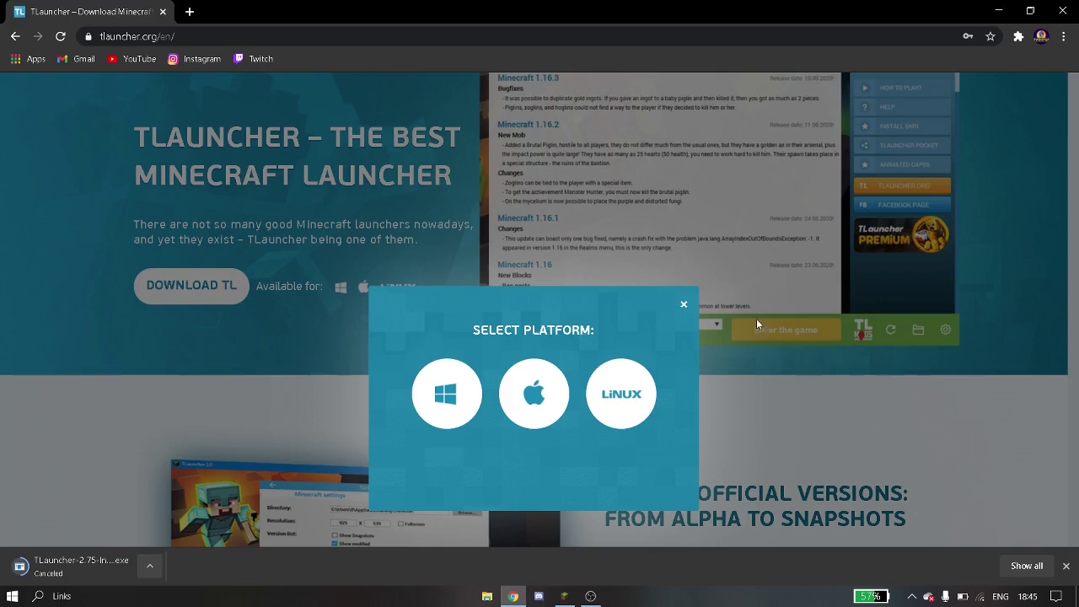
left_click(685, 306)
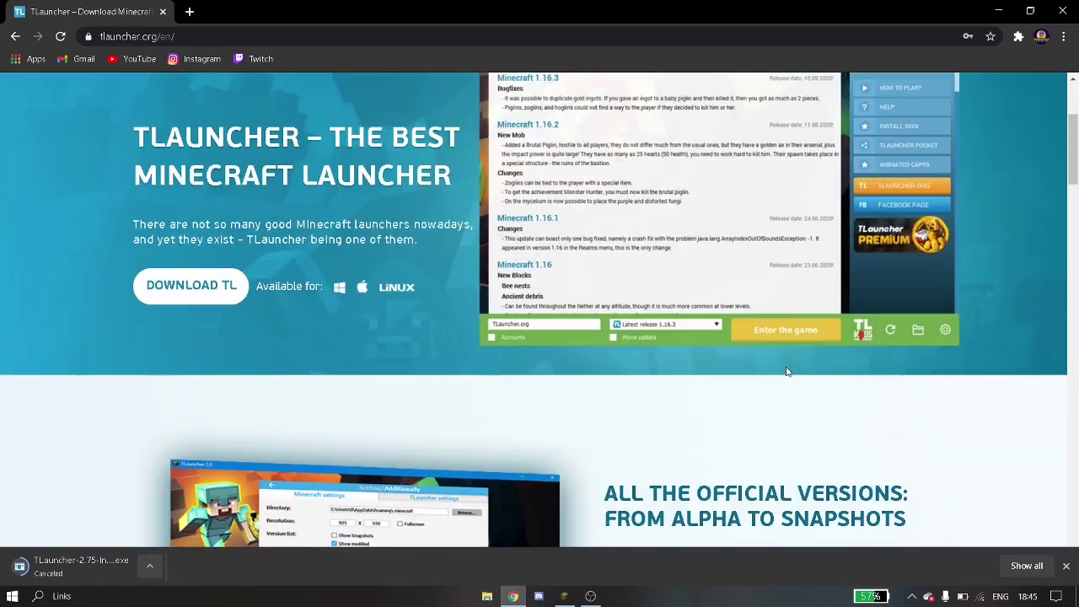
left_click(1066, 566)
scroll(925, 462, "up", 3)
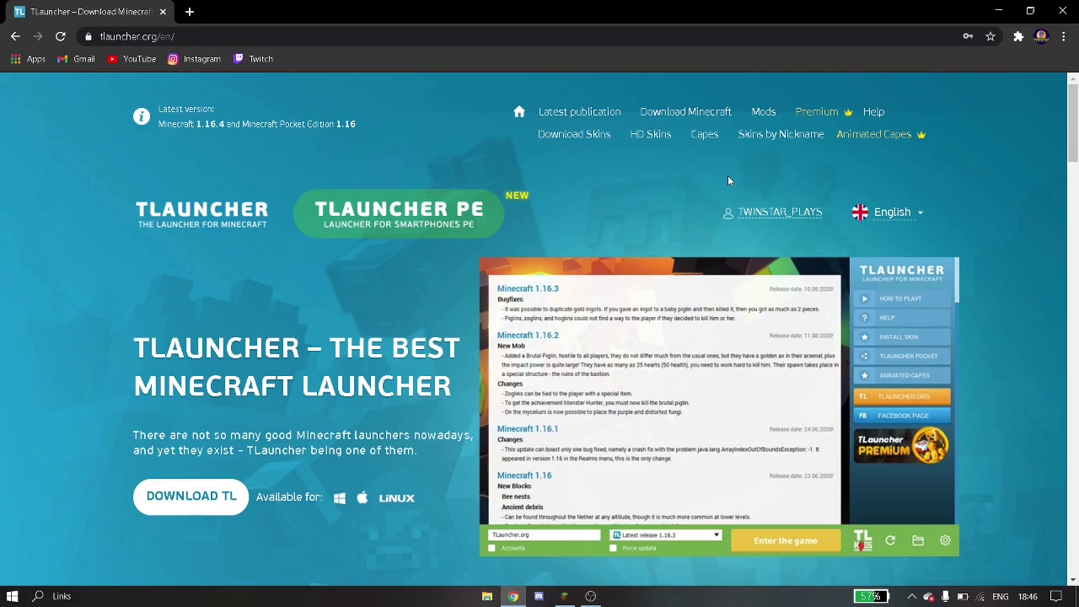
Minimize Chrome to reveal the desktop with TLauncher 2.75.
left_click(986, 13)
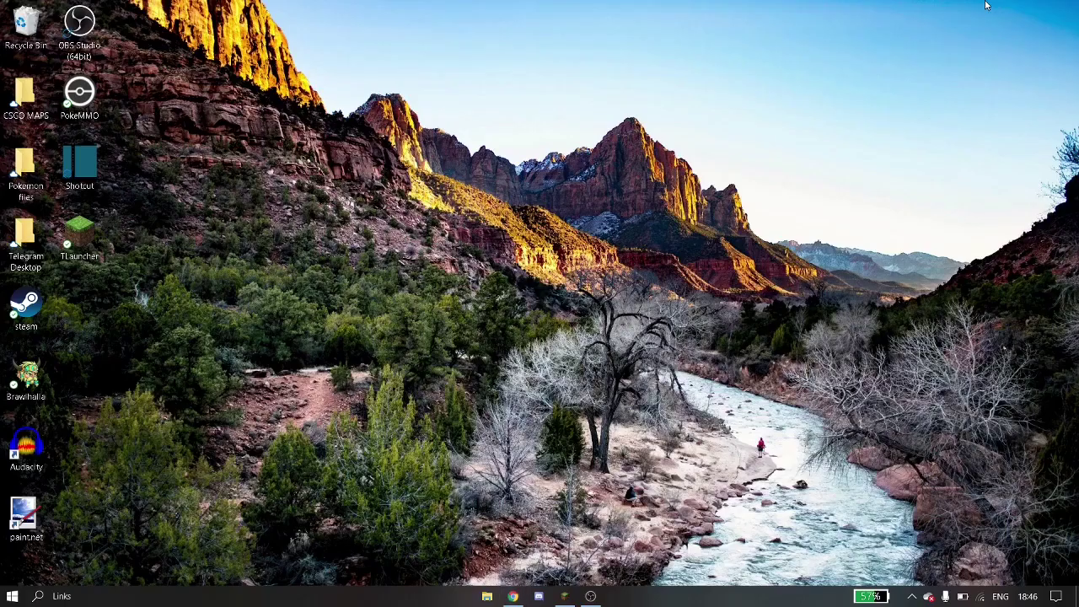
Restore the TLauncher 2.75 window from the taskbar.
left_click(564, 596)
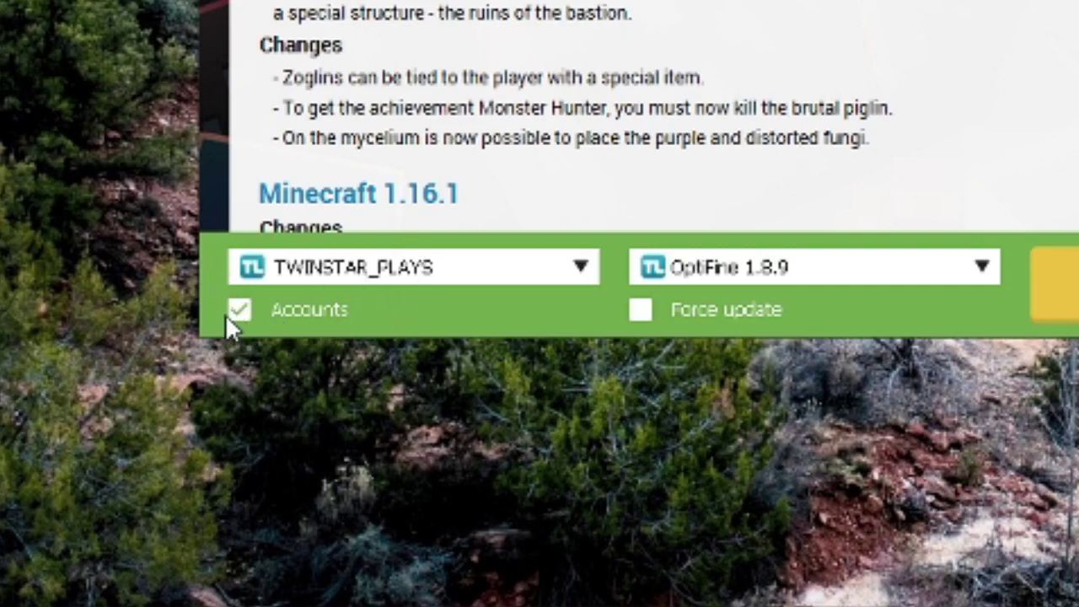
Keep Accounts enabled and select the saved TLauncher account under Configure accounts.
left_click(238, 314)
left_click(241, 313)
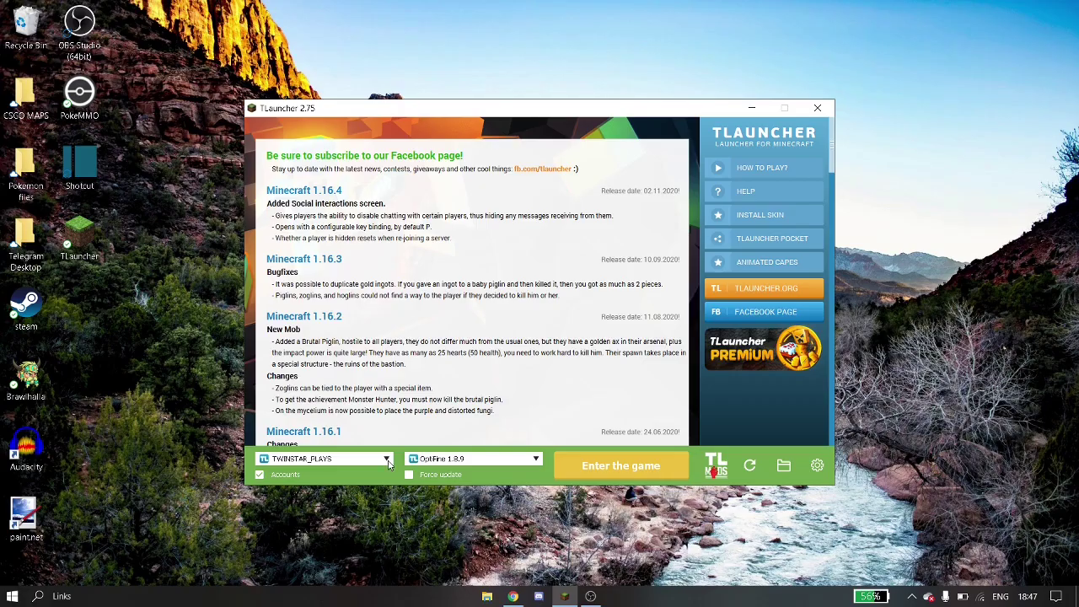
left_click(388, 462)
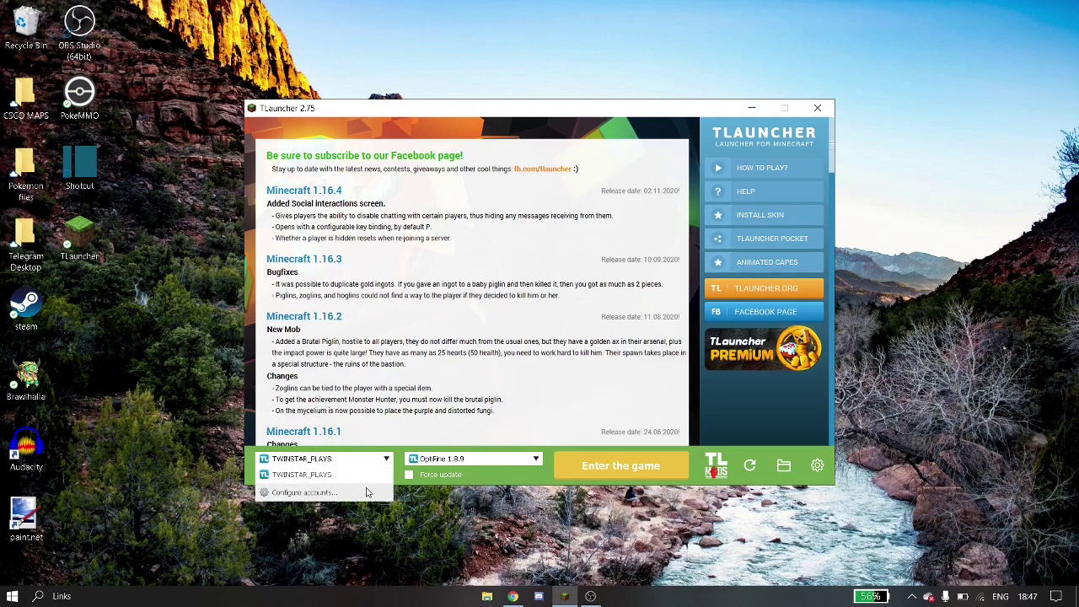
left_click(367, 492)
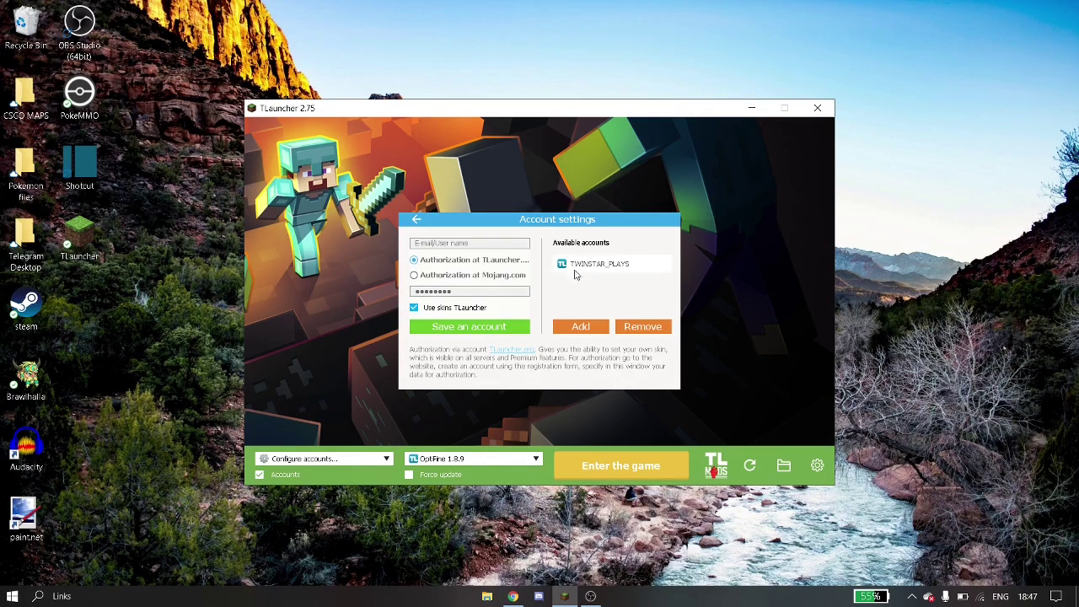
left_click(572, 265)
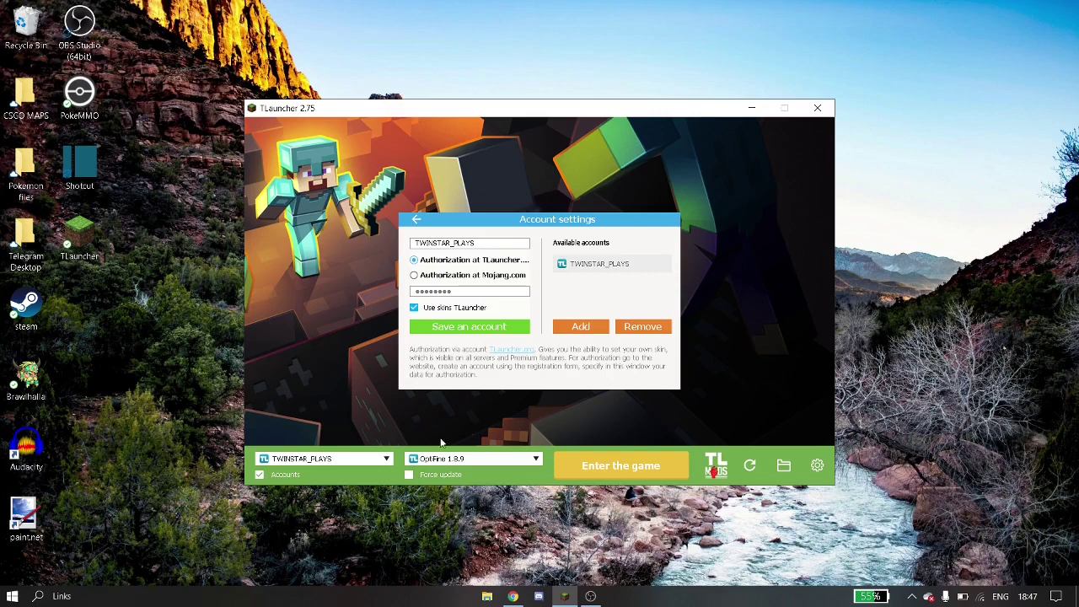
Confirm OptiFine 1.8.9 as the game version with the saved account active.
left_click(425, 460)
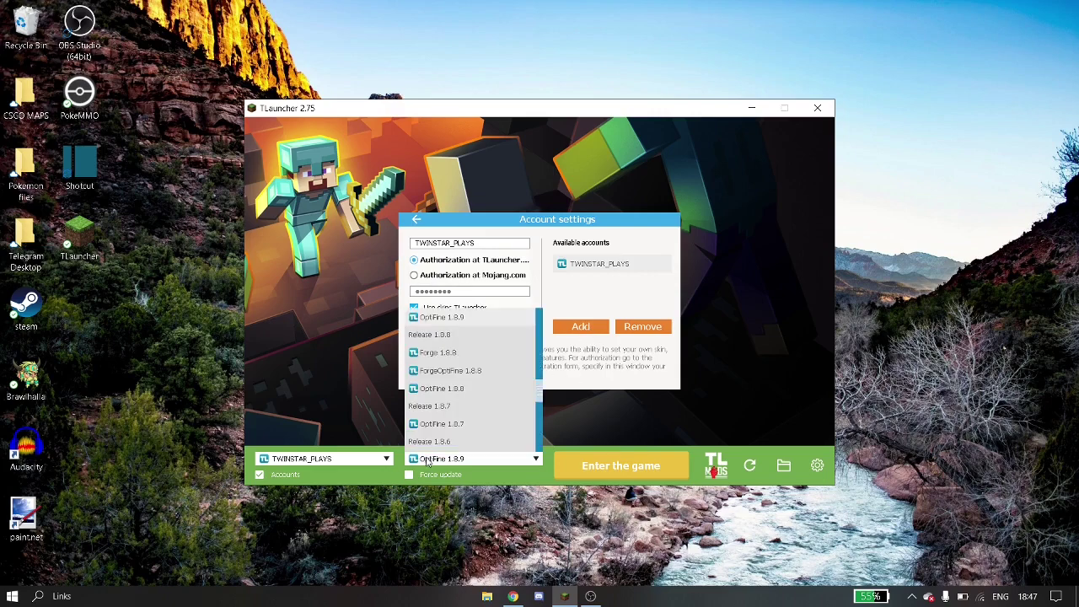
left_click(425, 460)
left_click(379, 462)
left_click(380, 462)
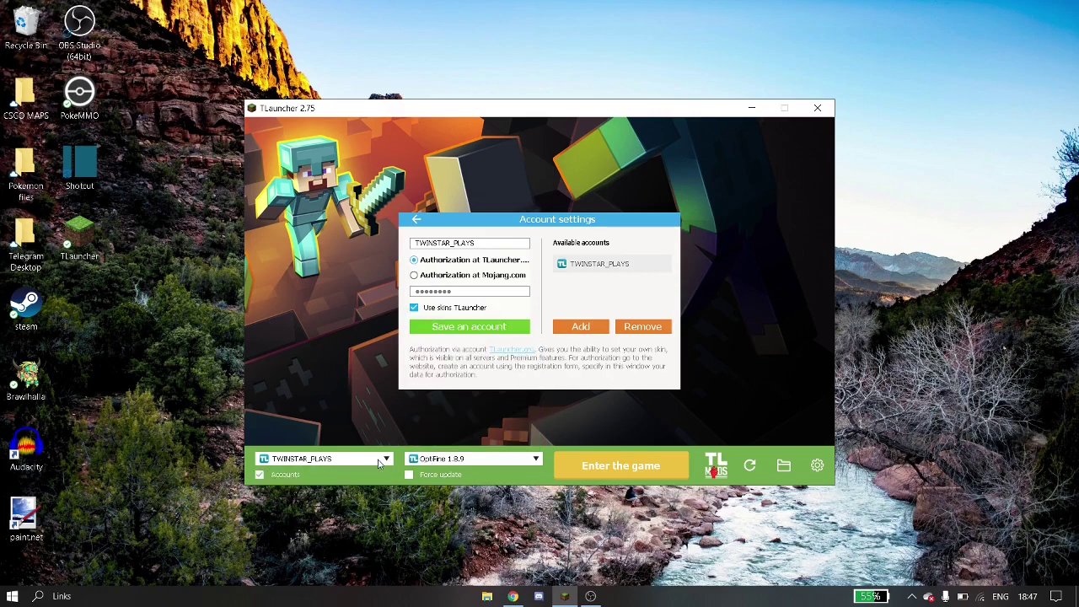
left_click(534, 461)
left_click(531, 461)
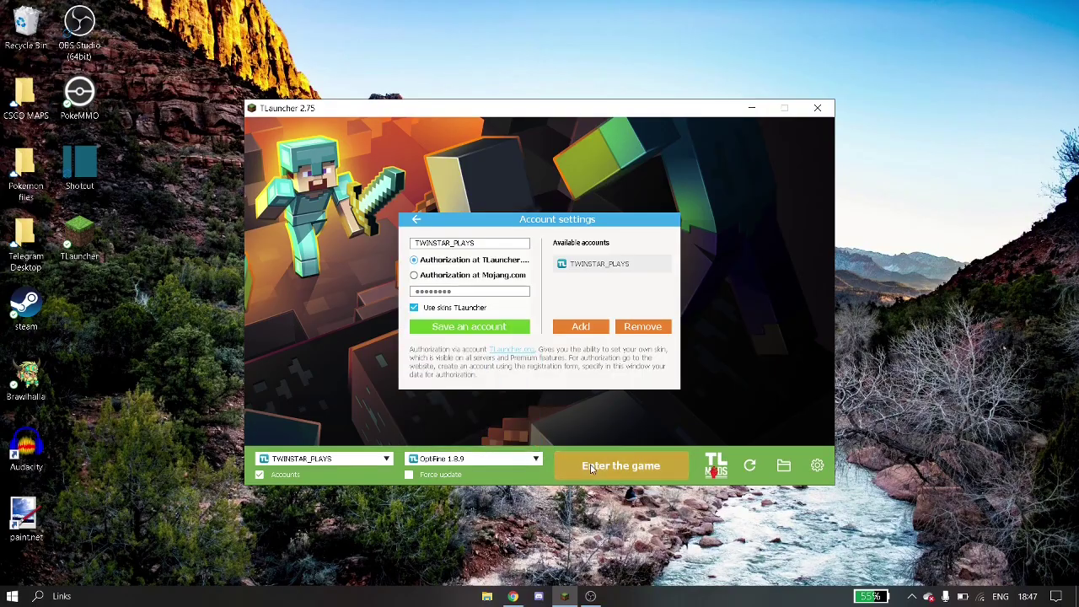
Launch Minecraft with Enter the game, peek at Singleplayer, and return to the title menu.
left_click(592, 469)
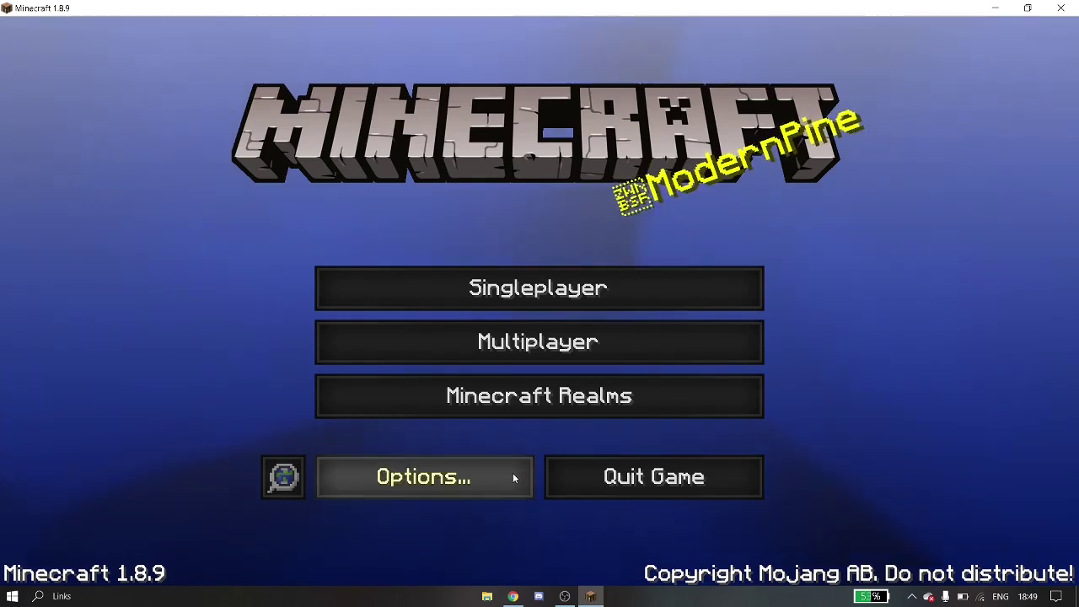
left_click(597, 288)
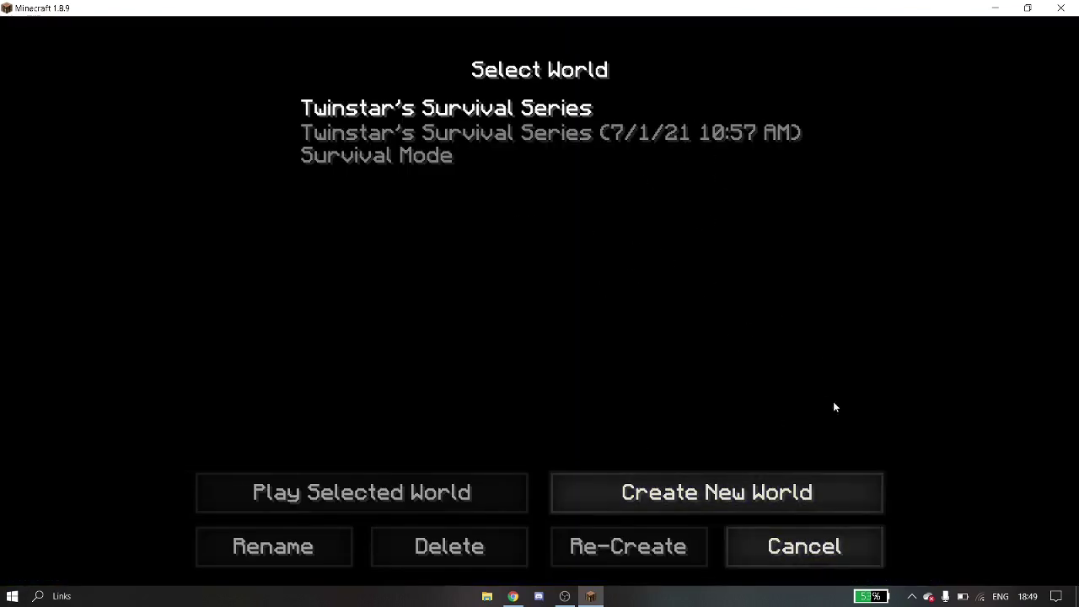
left_click(849, 551)
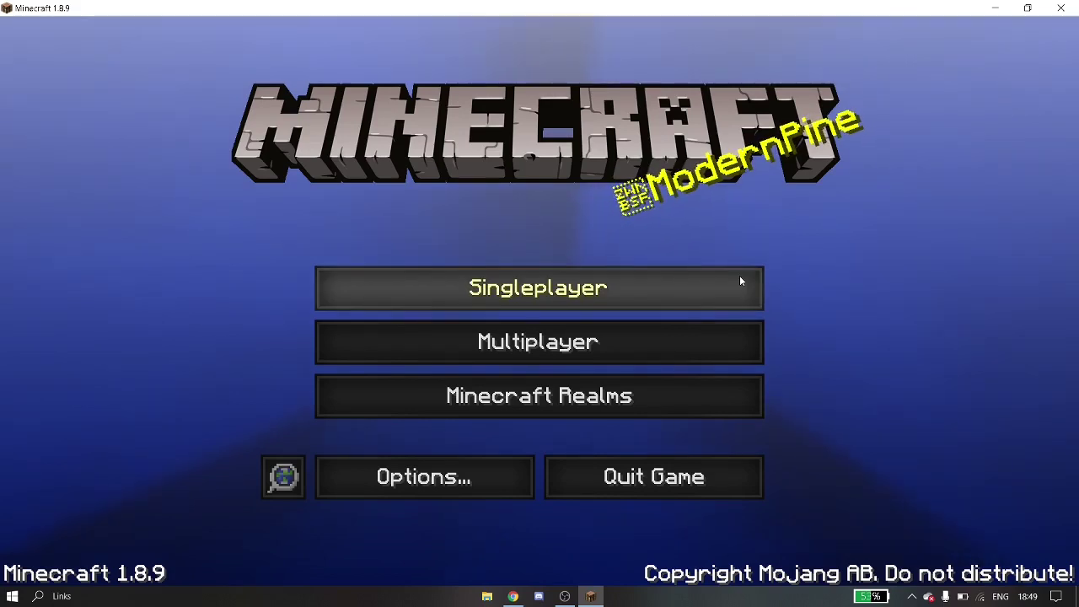
Open the Multiplayer list, back out, and reopen it to show blocksmc and MGU.ONE.
left_click(727, 340)
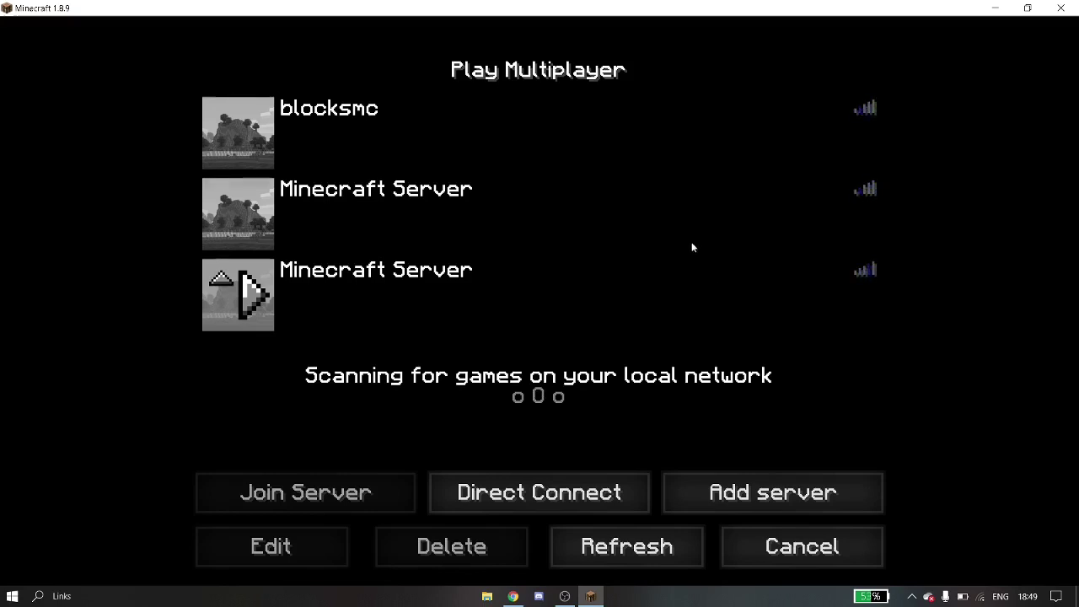
left_click(766, 533)
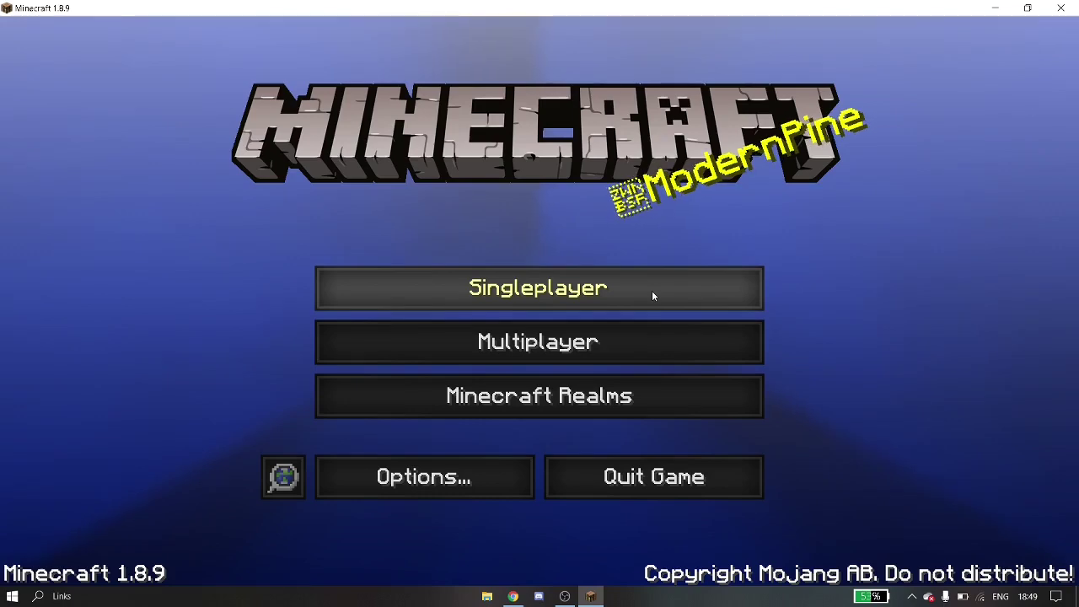
left_click(673, 344)
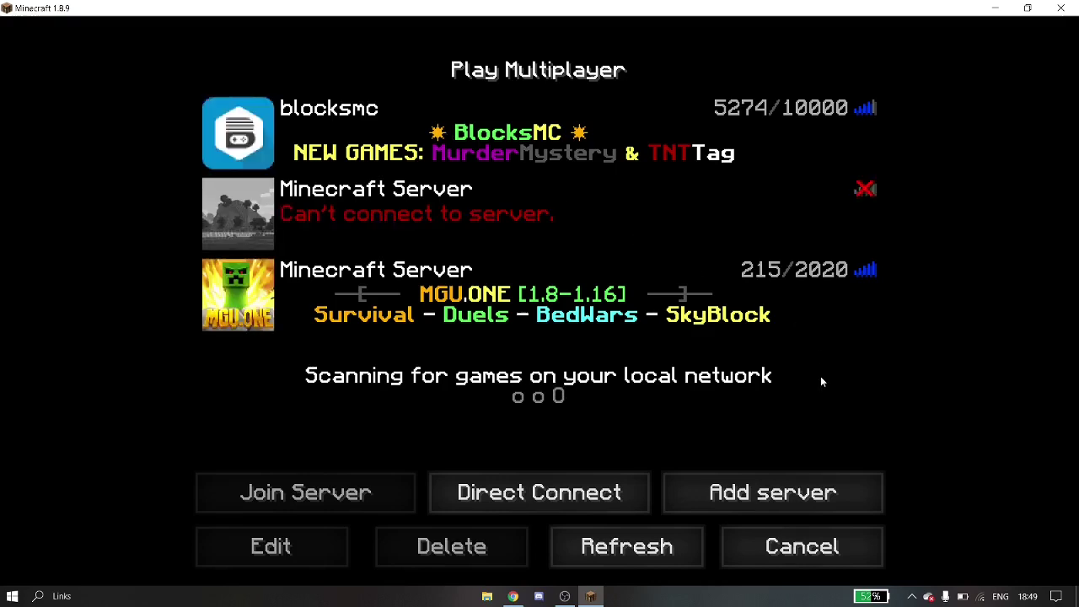
Add a new server entry with address blocksmc.com.
left_click(826, 487)
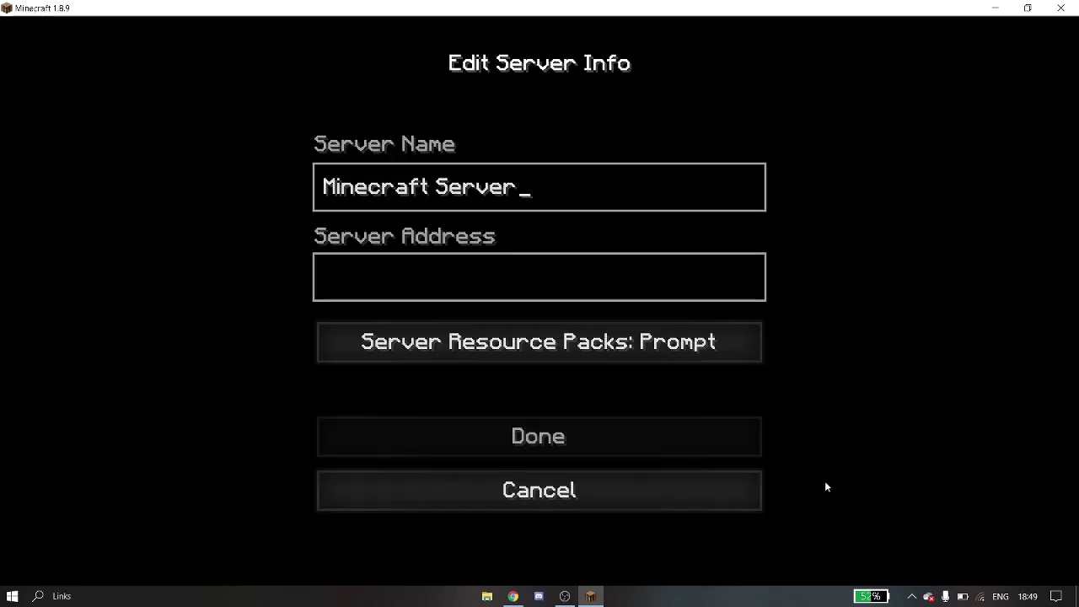
left_click(586, 272)
type("blocksm")
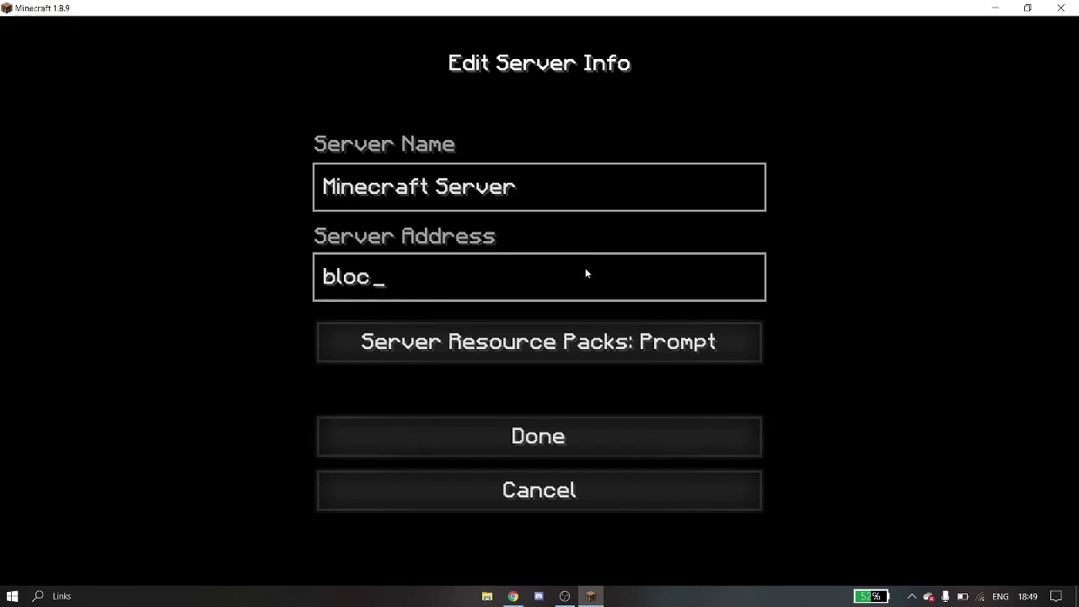
type("c.com")
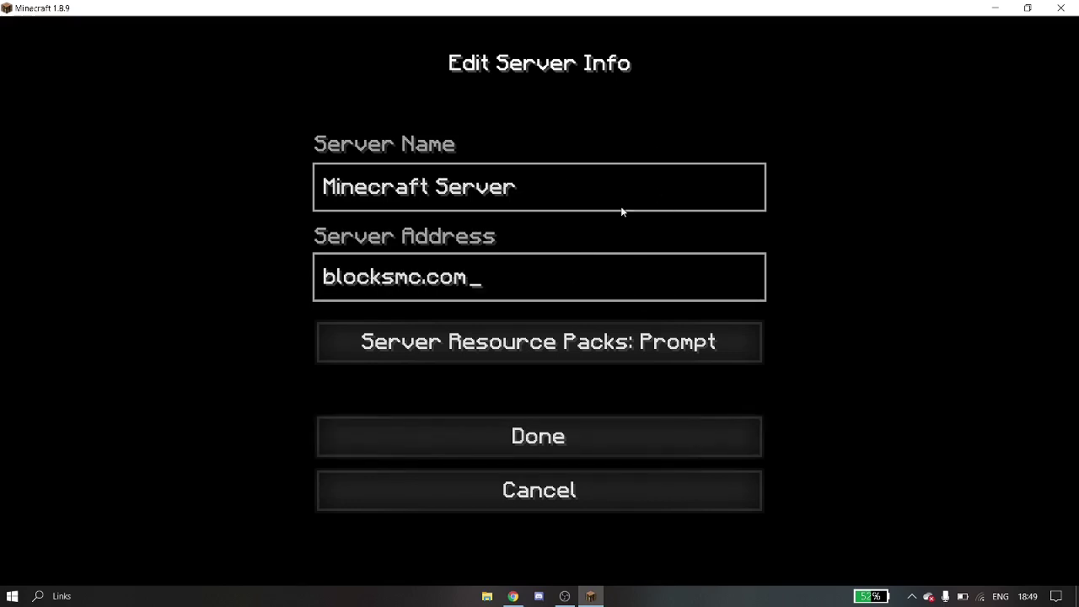
left_click(545, 439)
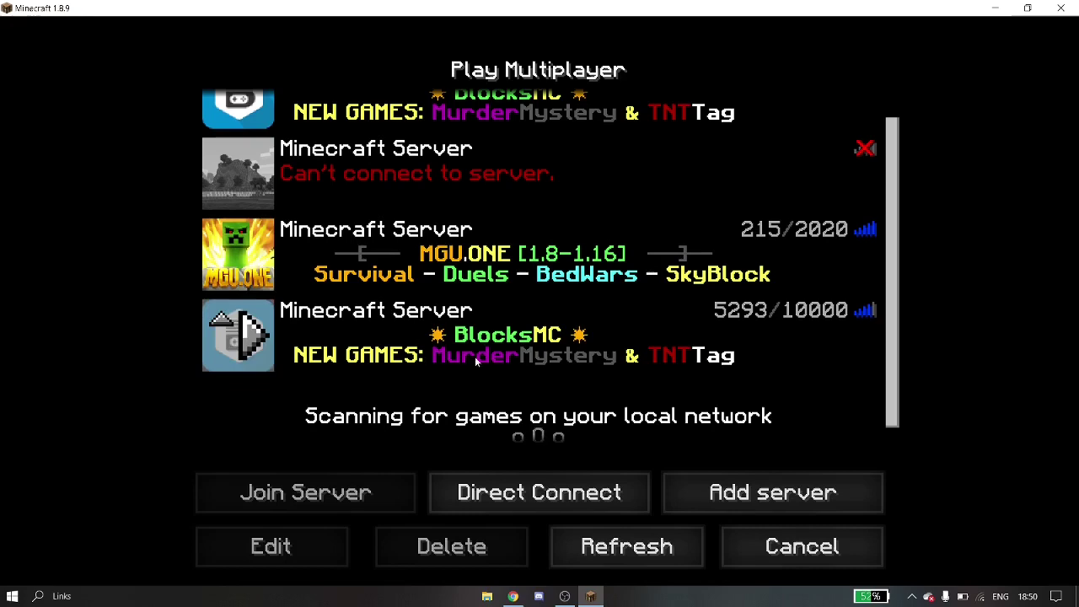
Delete the duplicate blocksmc.com entry and join the original blocksmc server.
scroll(538, 218, "up", 1)
left_click(558, 402)
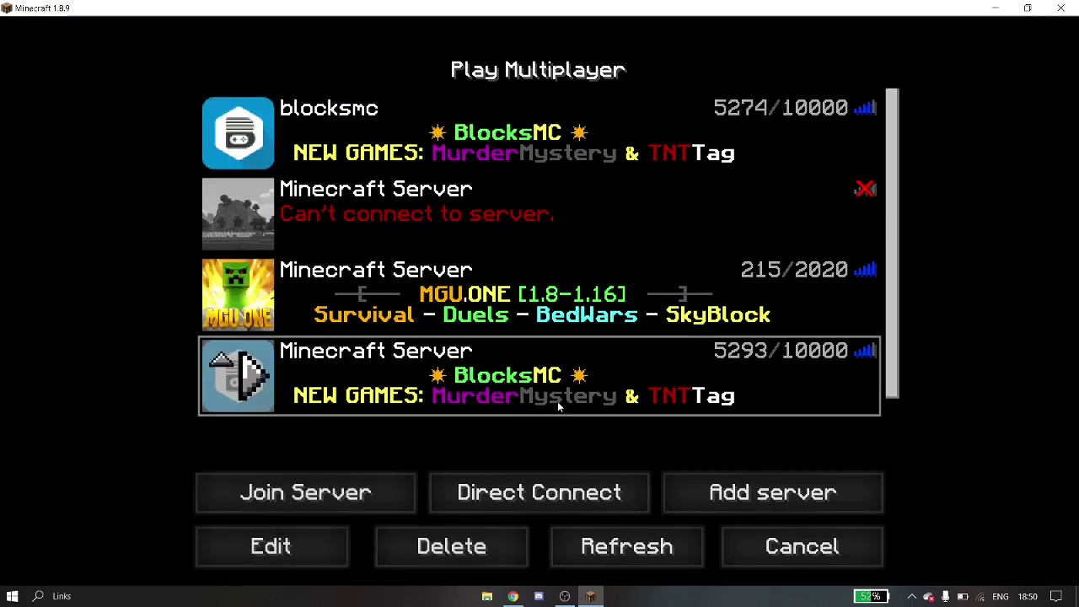
left_click(505, 553)
left_click(400, 350)
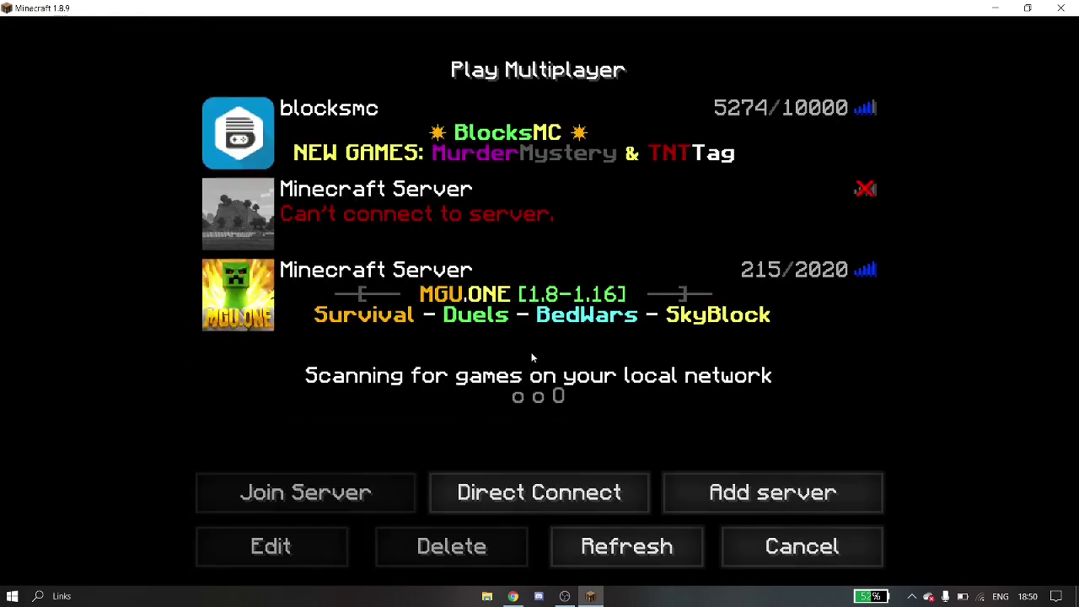
left_click(253, 130)
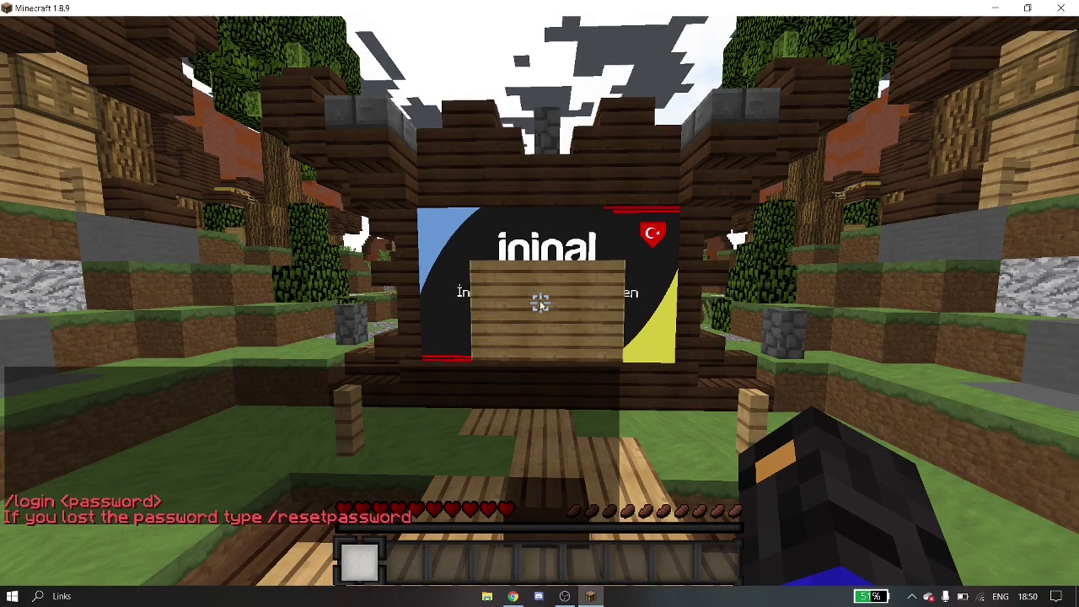
Type the /register command with the account password twice, fixing typos, before Login Timeout disconnects.
key("slash")
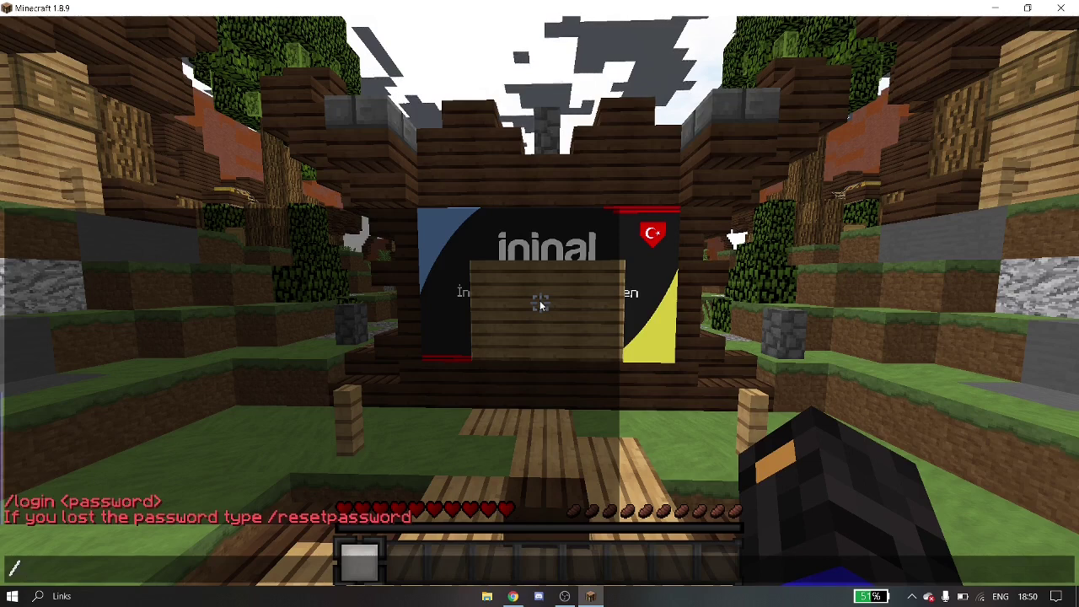
type("register ")
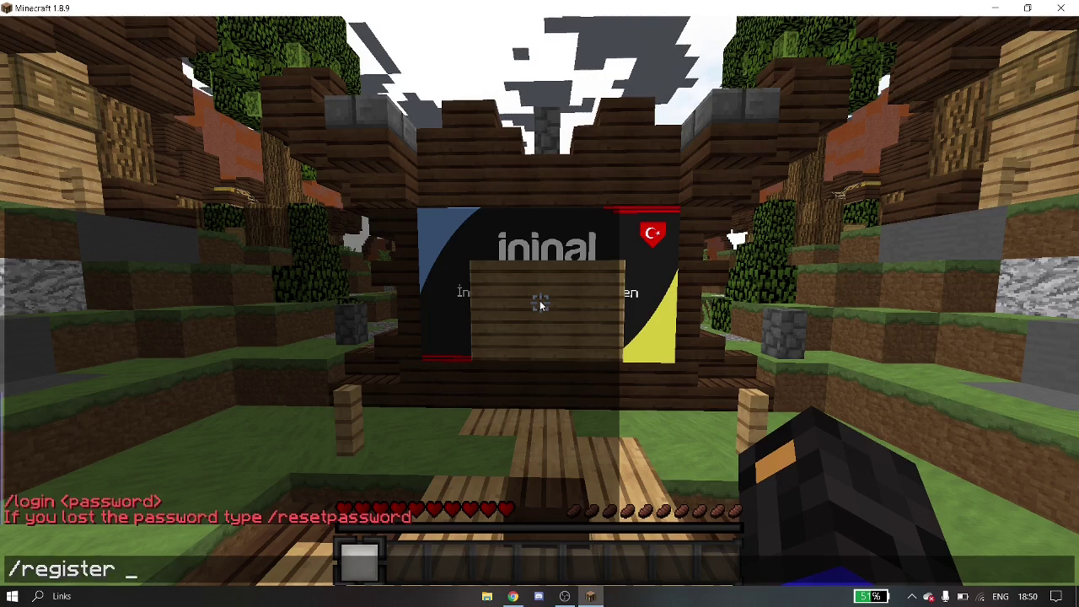
type("pass")
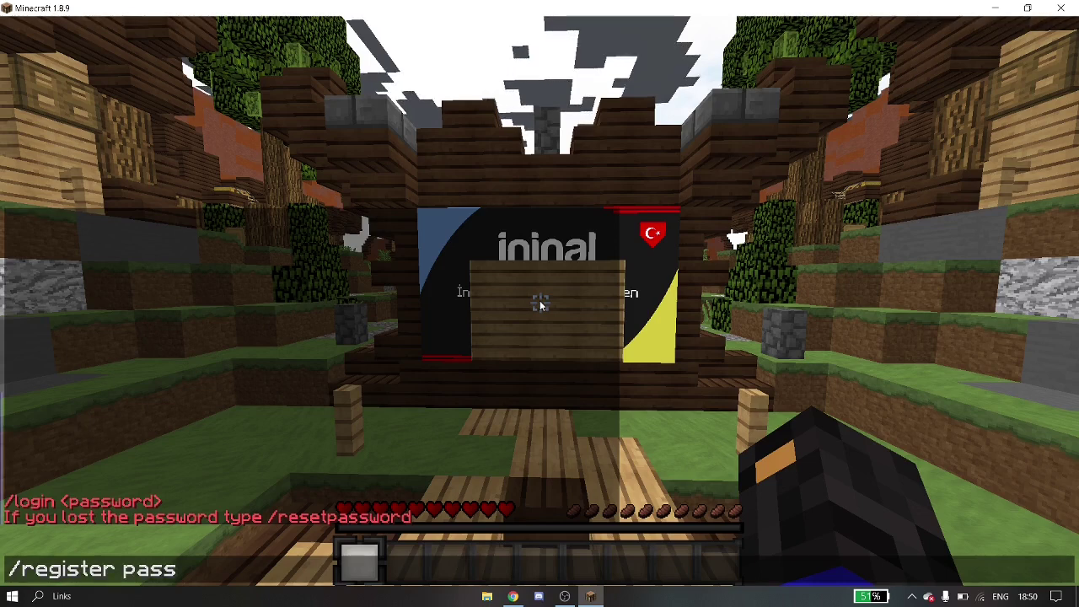
type("word ")
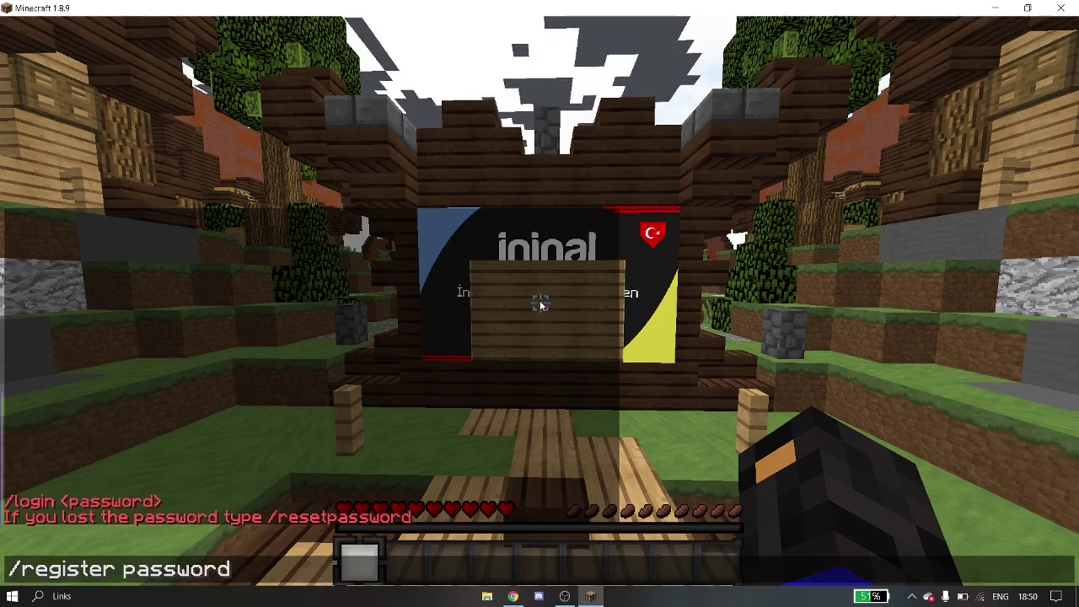
type("pas")
key("BackSpace")
key("BackSpace")
key("BackSpace")
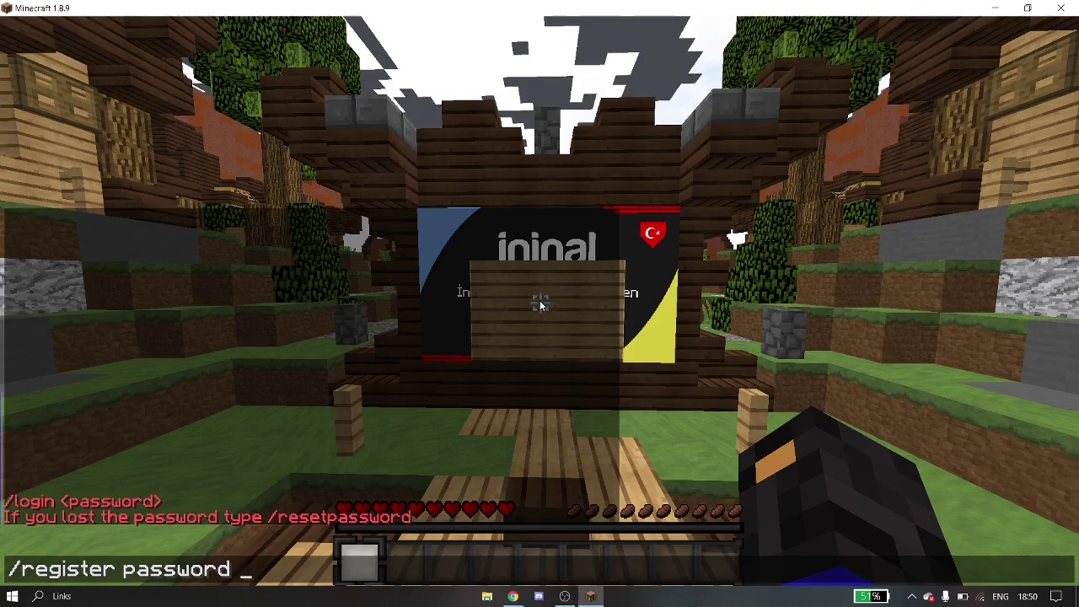
type("pad\\")
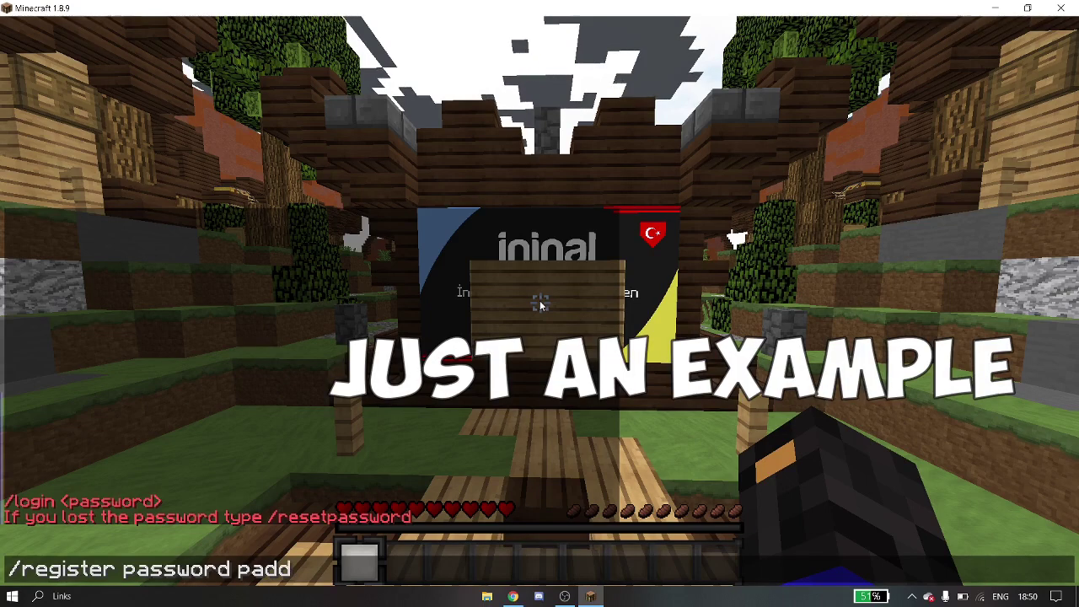
key("BackSpace")
type("ssw")
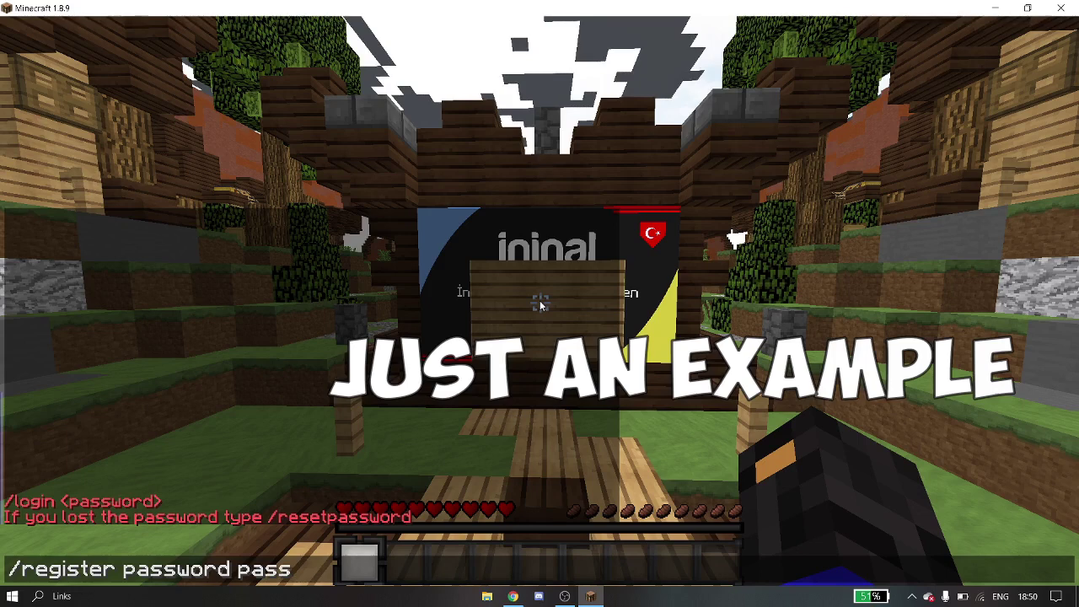
type("ord")
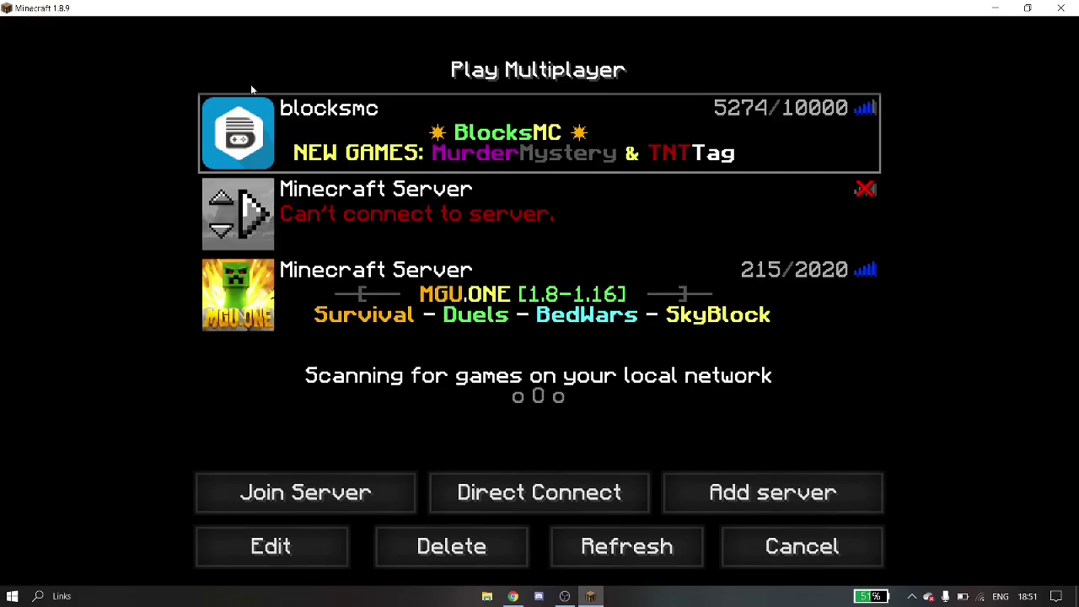
Rejoin blocksmc and submit /login with the account password to reach the main lobby.
left_click(239, 134)
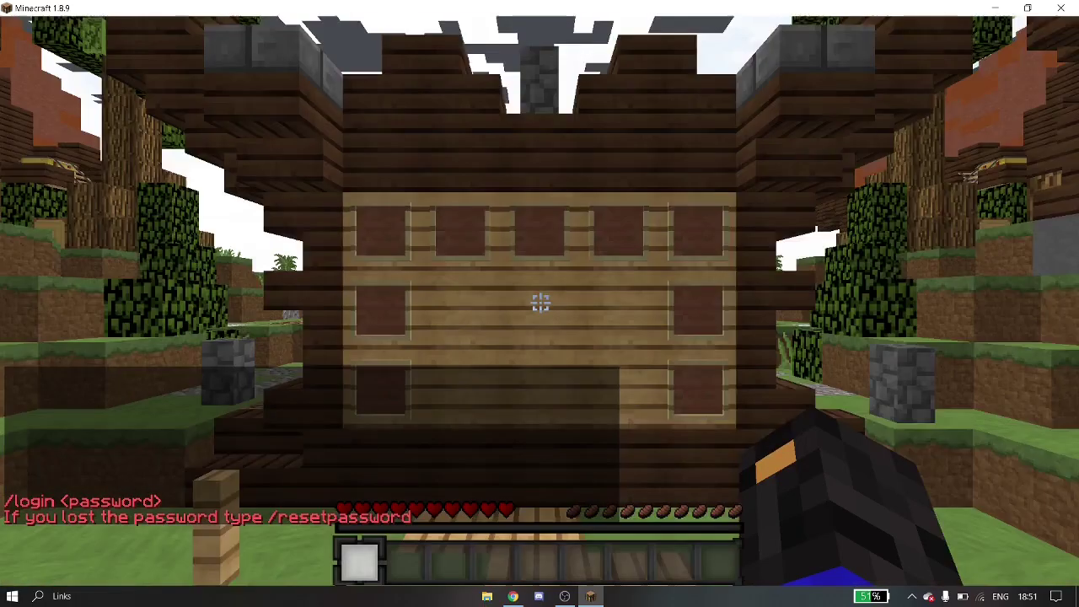
type("/")
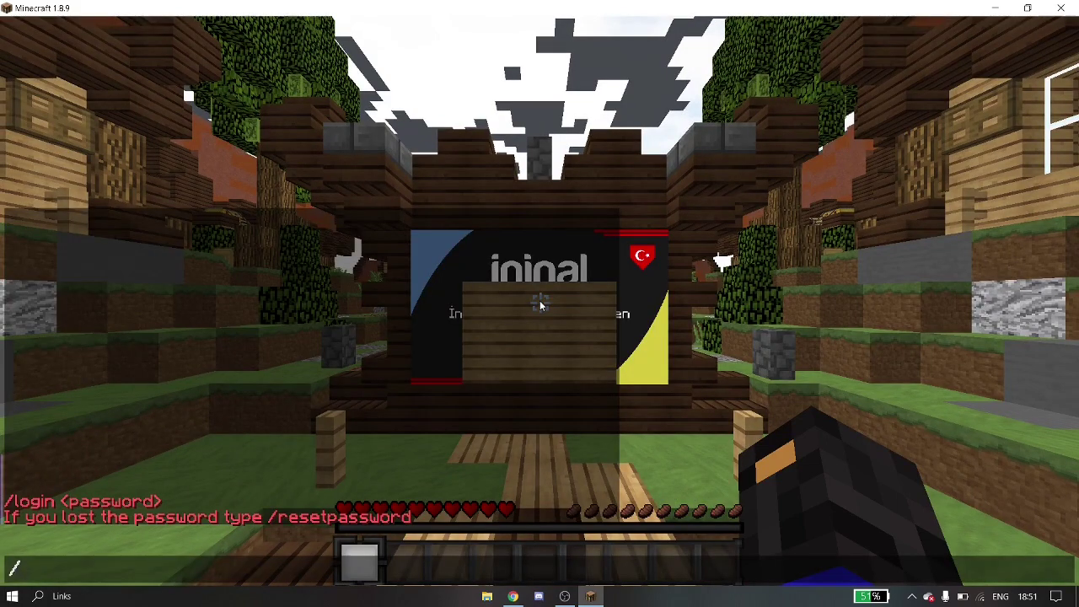
type("login n")
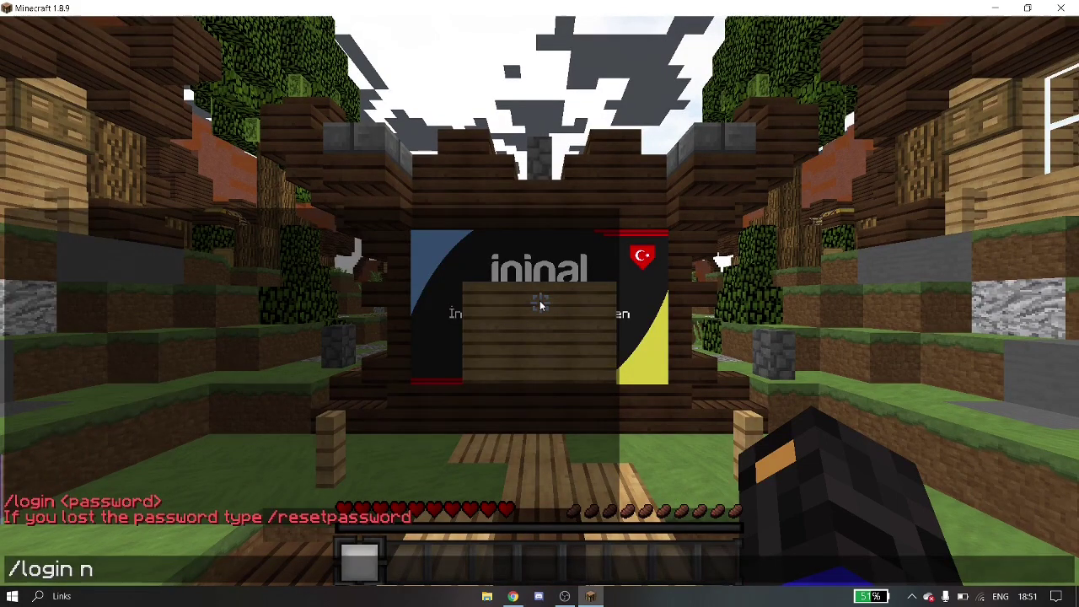
key("Return")
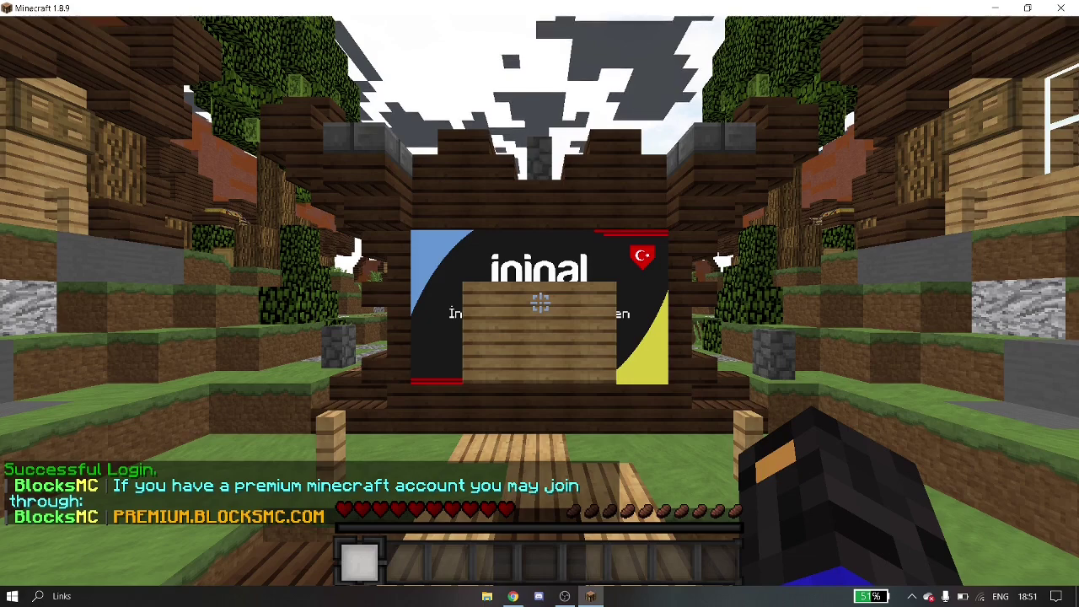
mouse_move(560, 314)
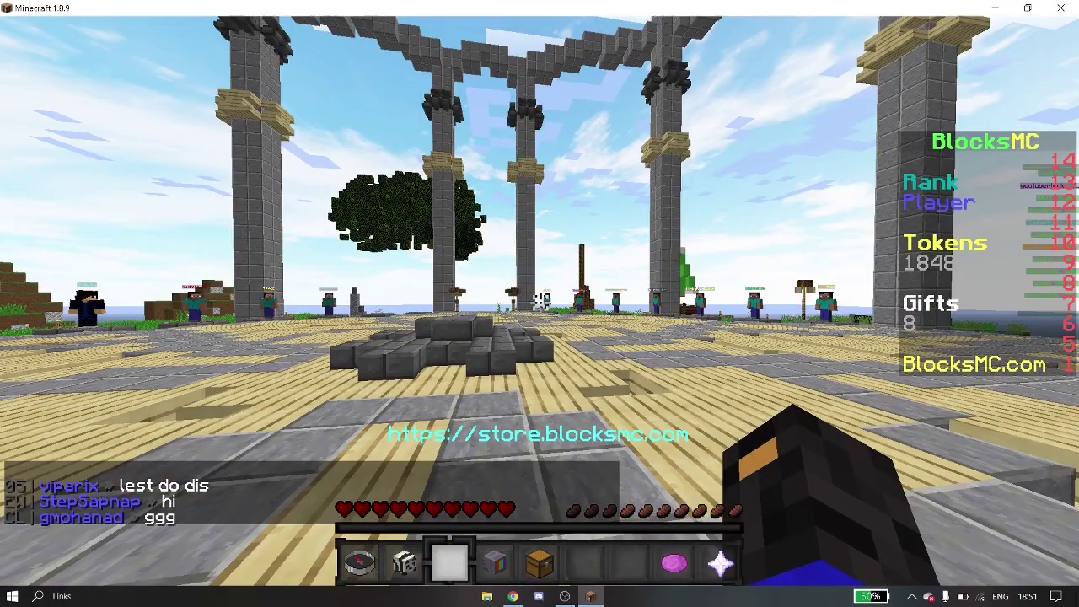
Open the compass's 'Where would you like to go?' game selector, then close it to remain in the lobby.
key("1")
right_click(539, 304)
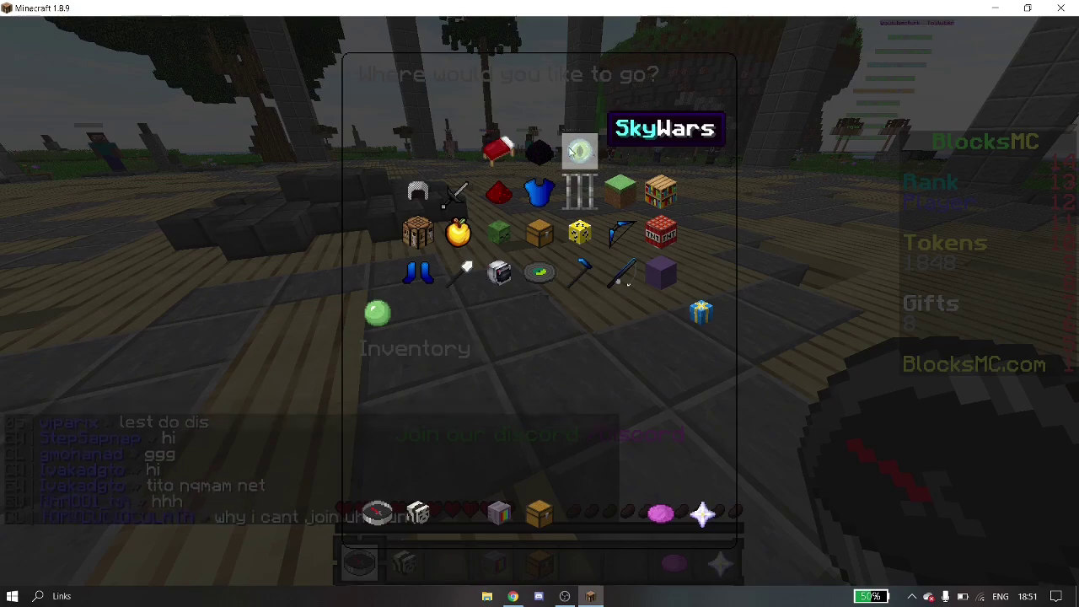
key("Escape")
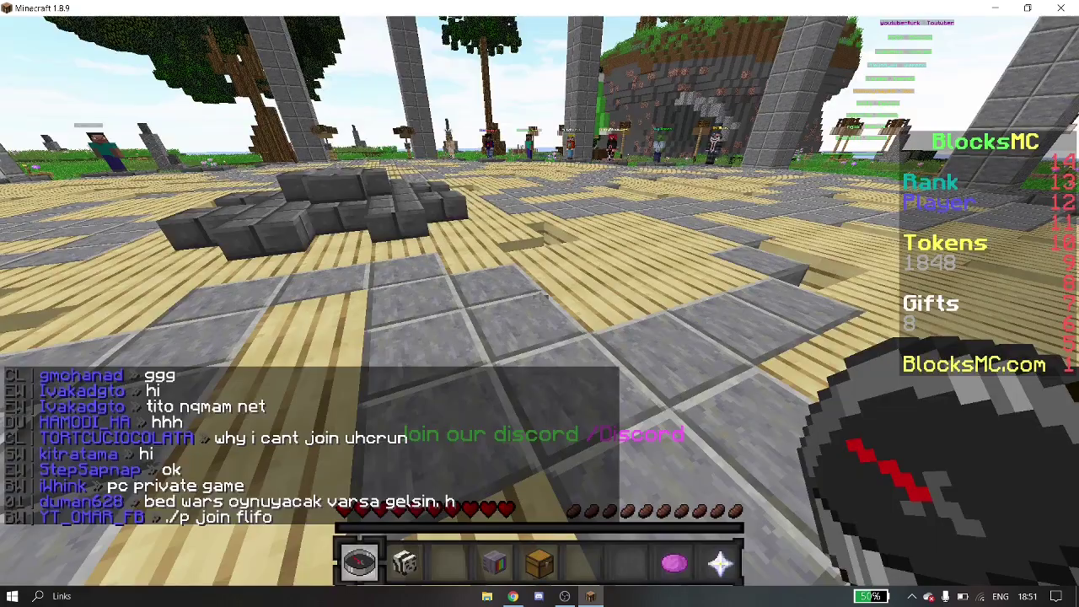